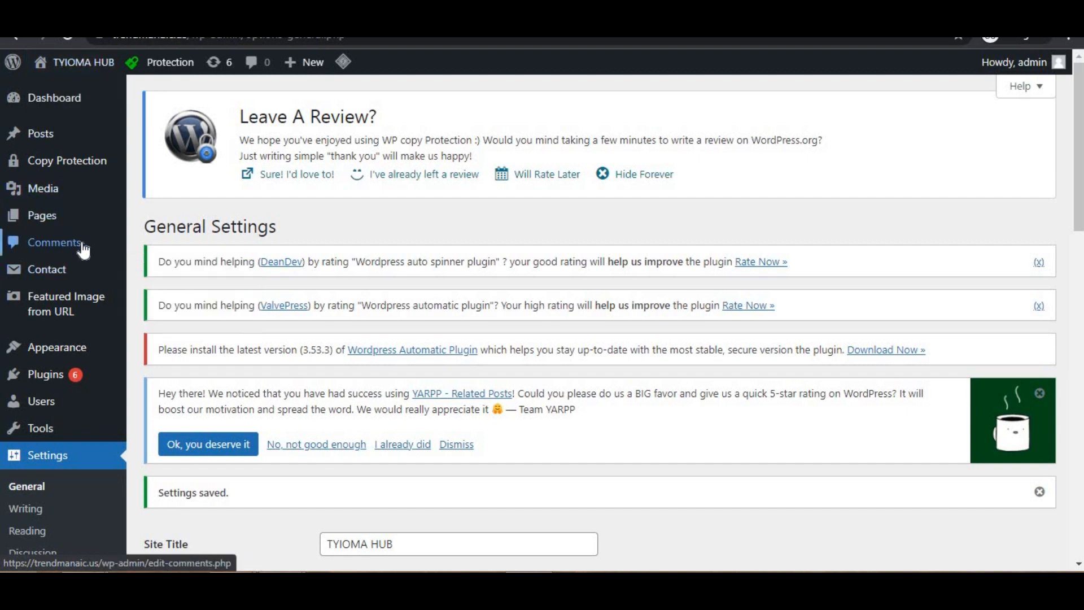
Open the site's Comments page and look through the comment list
mouse_move(95, 277)
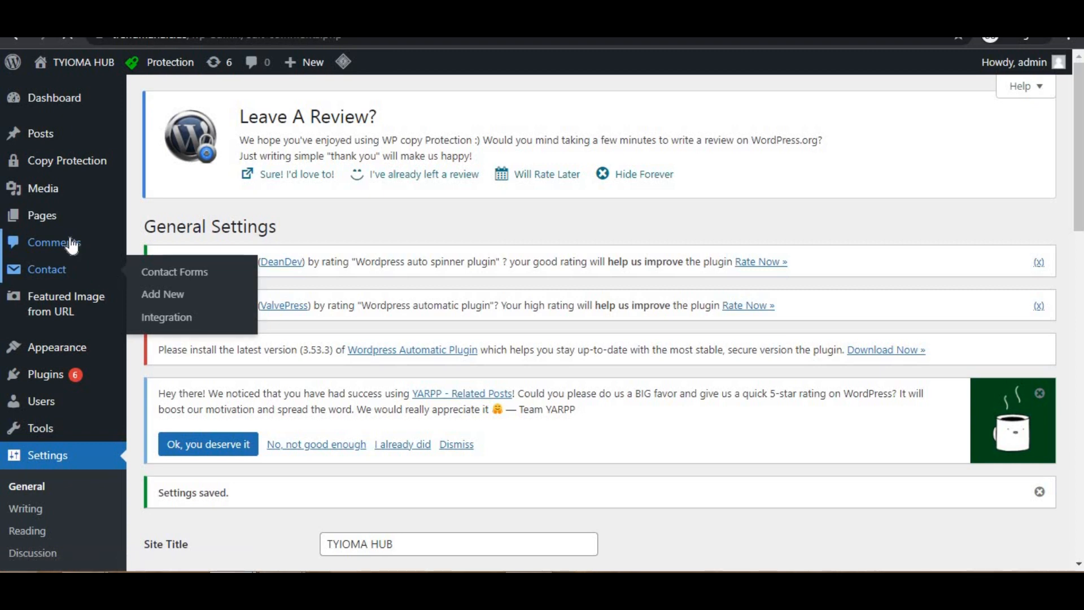
left_click(72, 242)
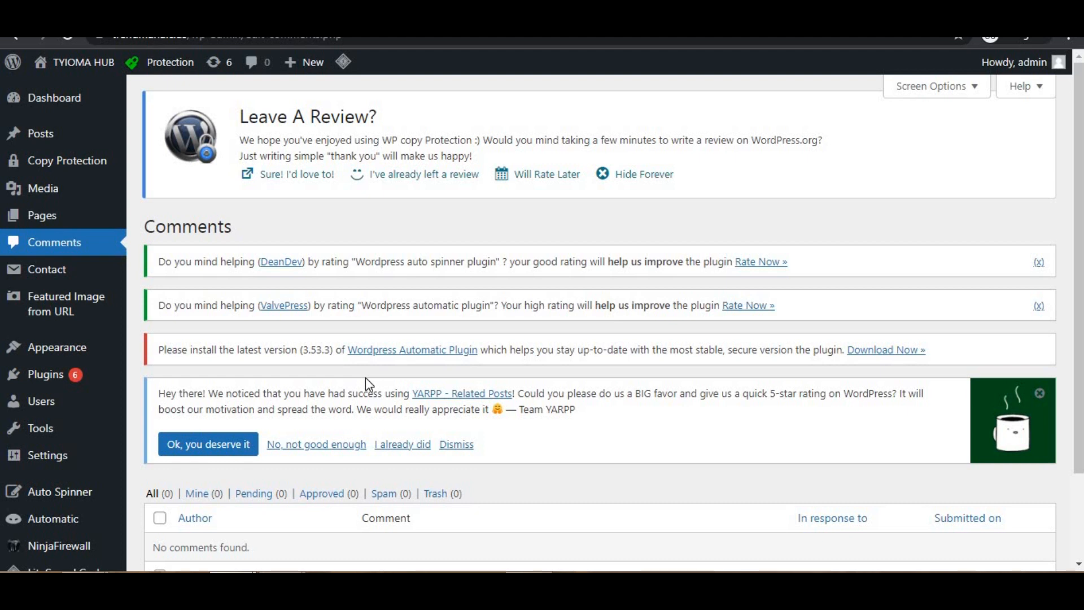
mouse_move(93, 438)
scroll(384, 418, "down", 2)
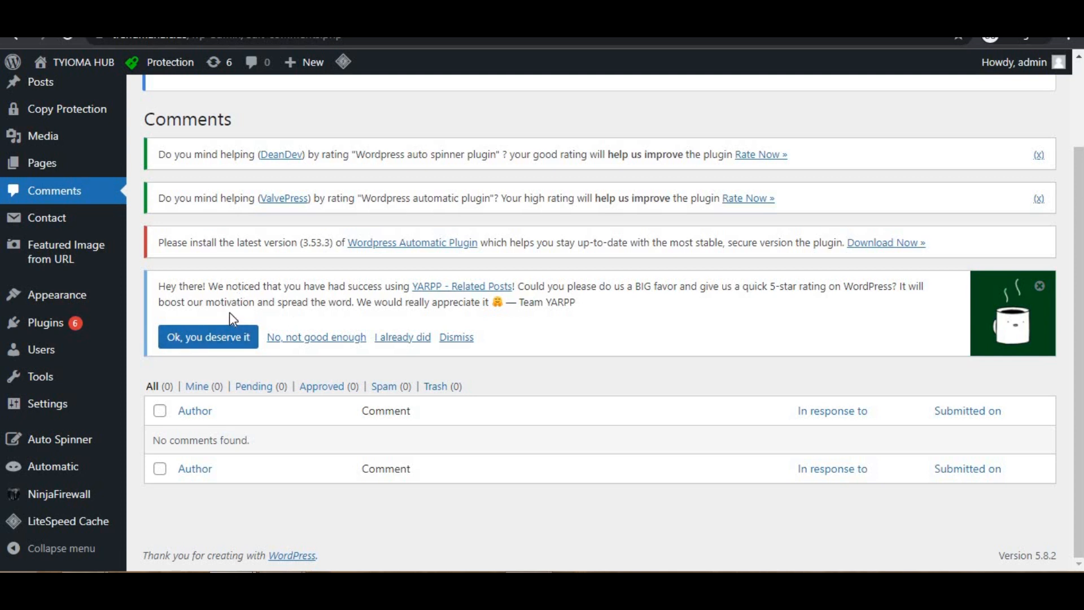
scroll(153, 376, "up", 2)
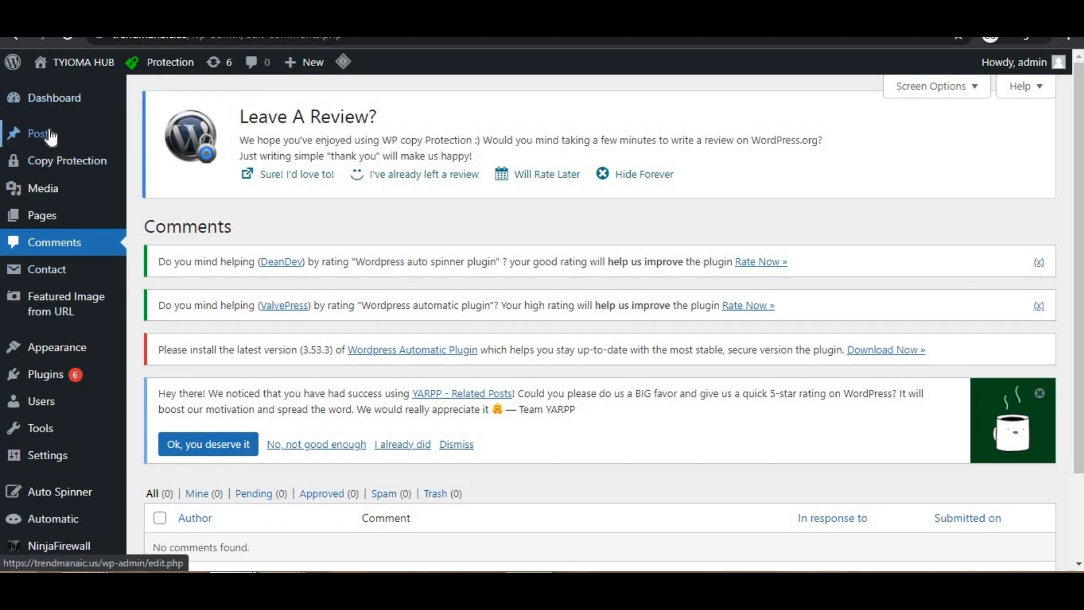
Open the list of all posts and filter it to show only drafts
mouse_move(44, 135)
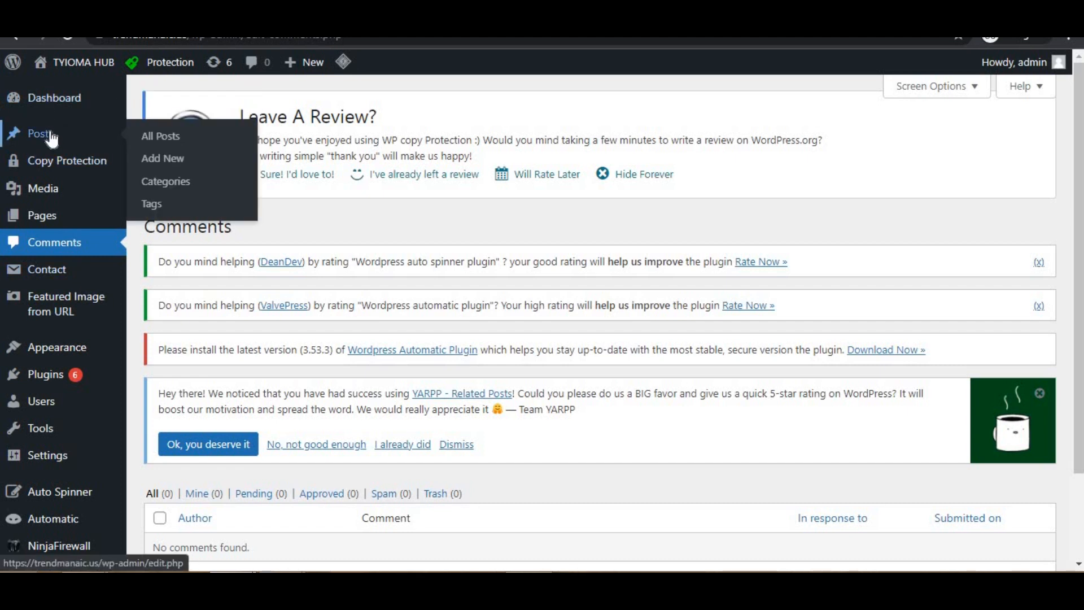
left_click(155, 148)
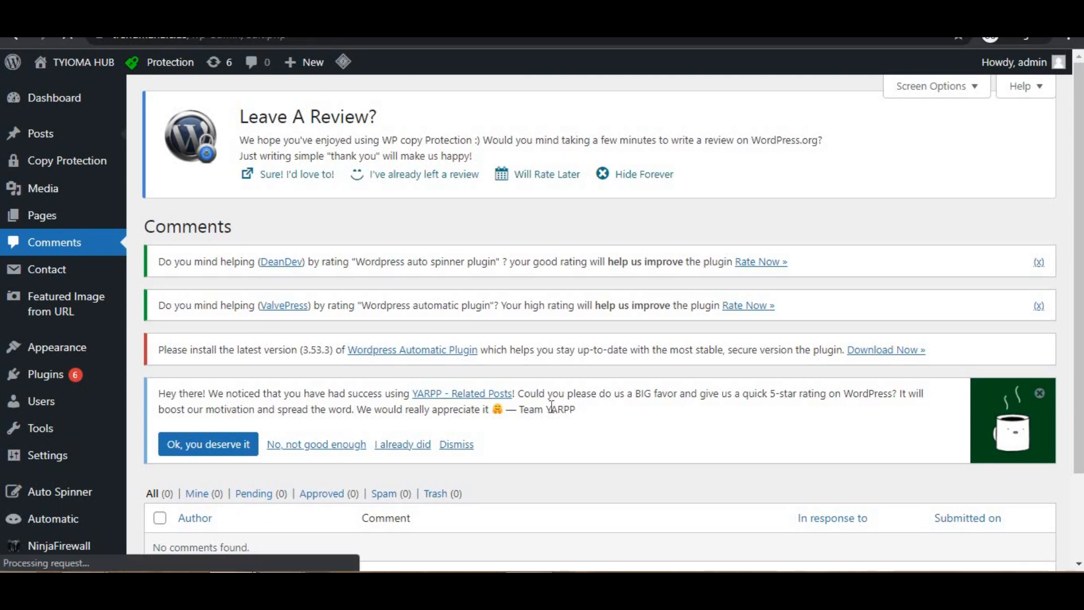
scroll(489, 428, "down", 3)
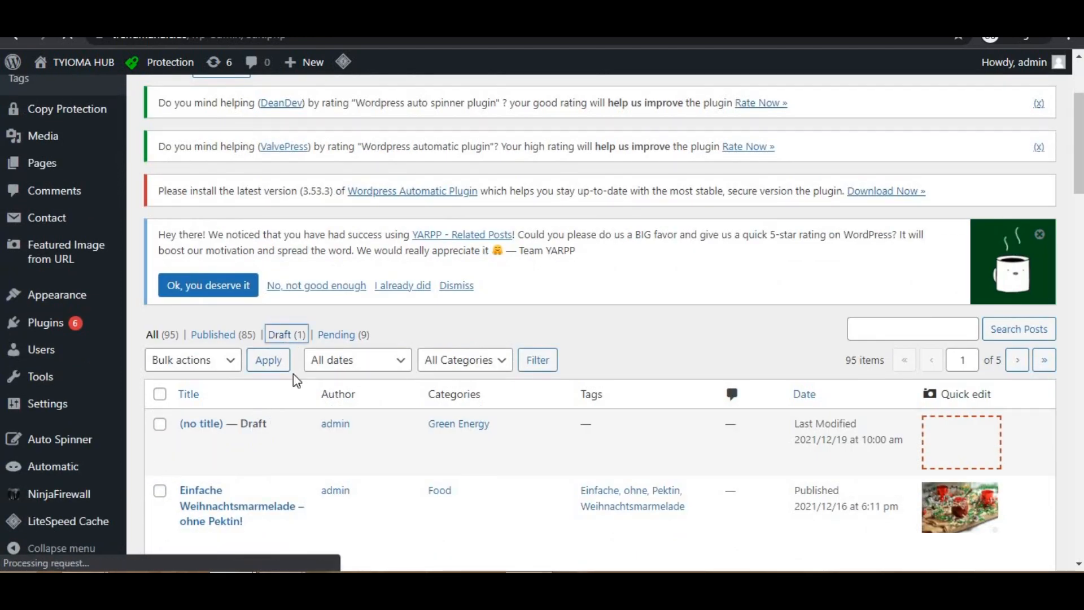
left_click(286, 337)
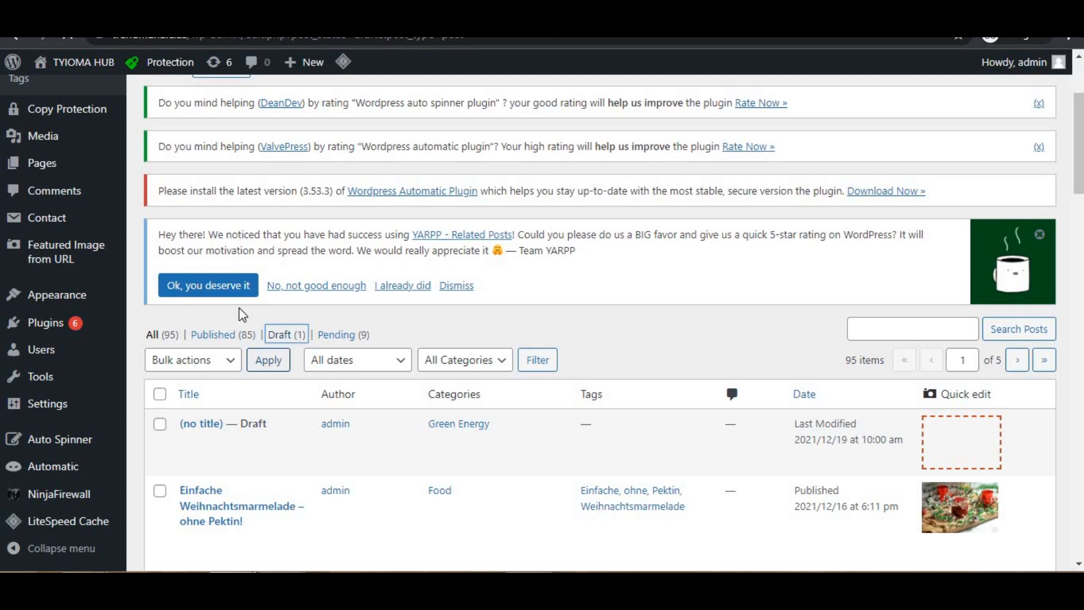
scroll(507, 419, "down", 1)
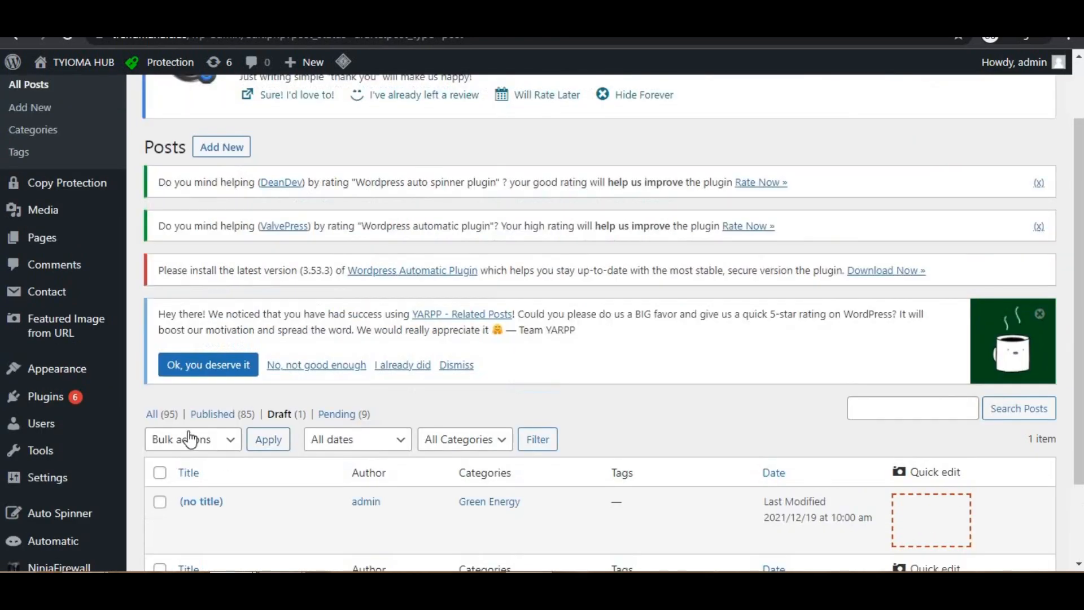
scroll(461, 408, "down", 2)
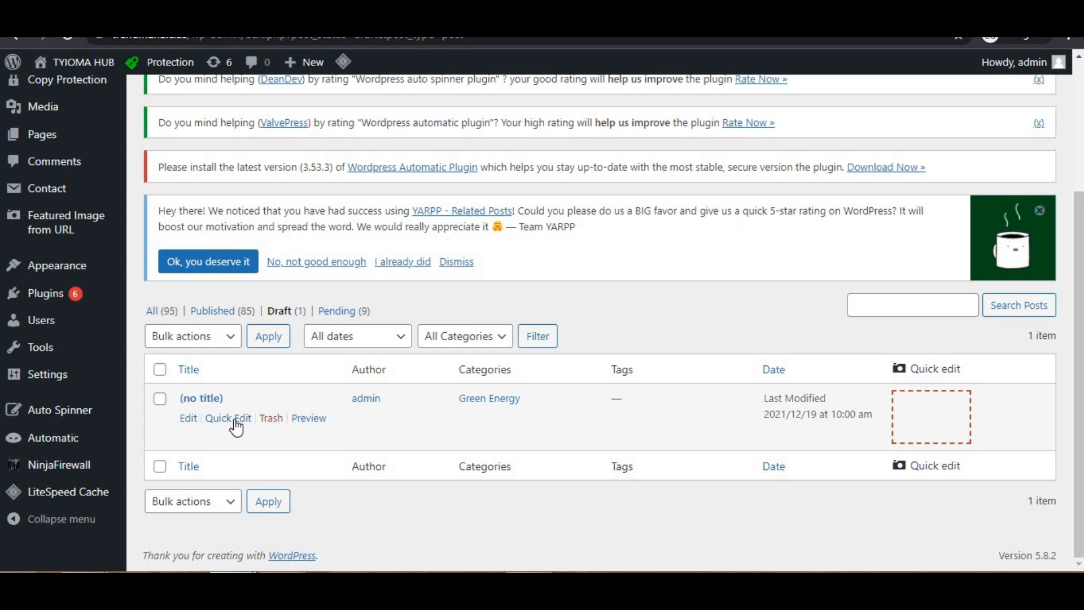
Open the untitled Green Energy draft in Quick Edit and set its status to Published
left_click(232, 419)
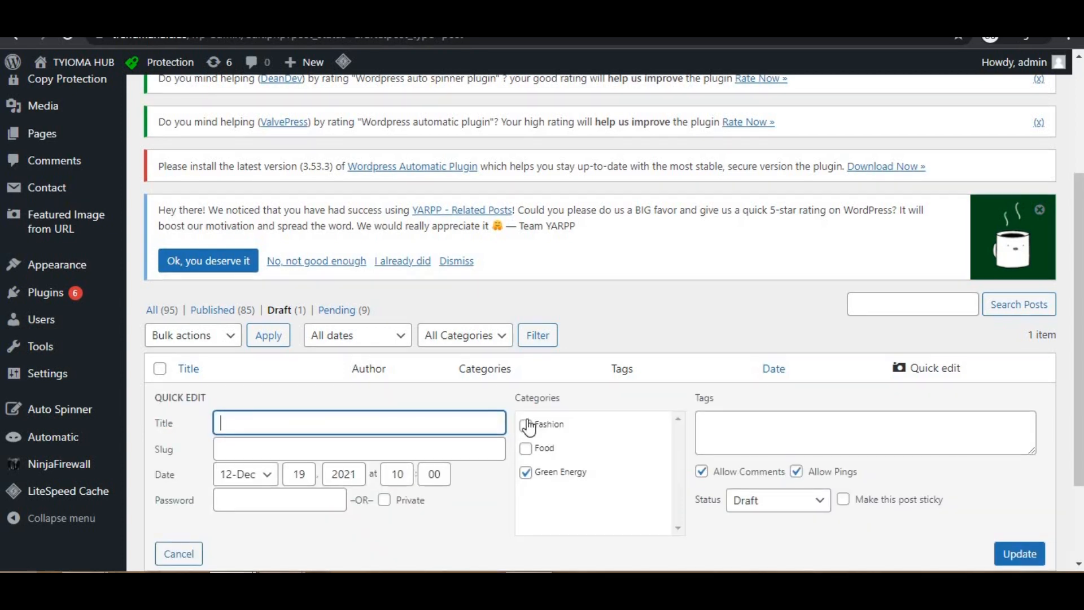
scroll(678, 423, "down", 2)
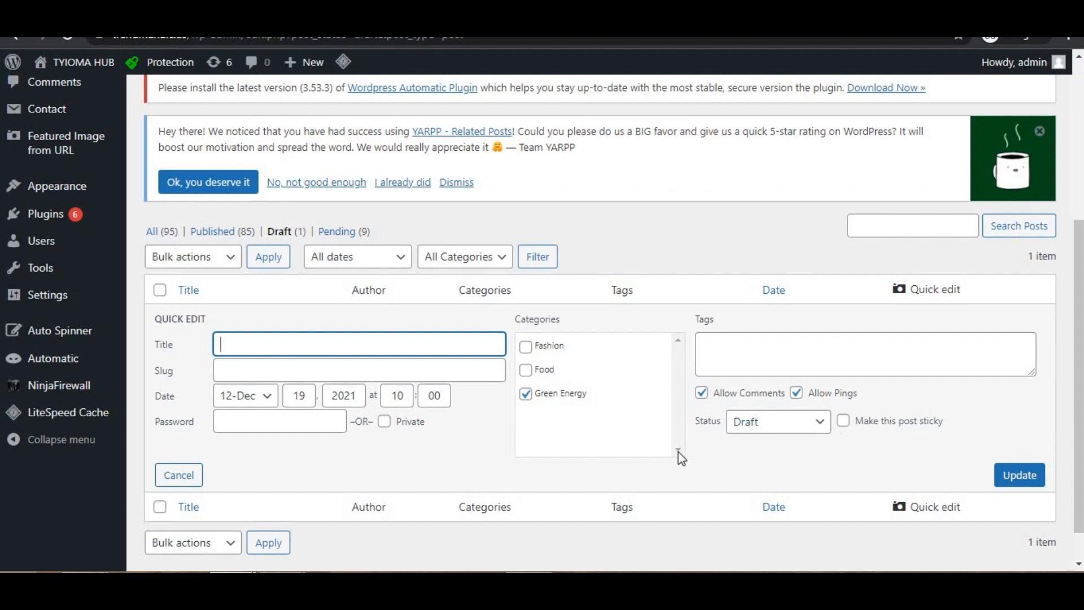
left_click(790, 436)
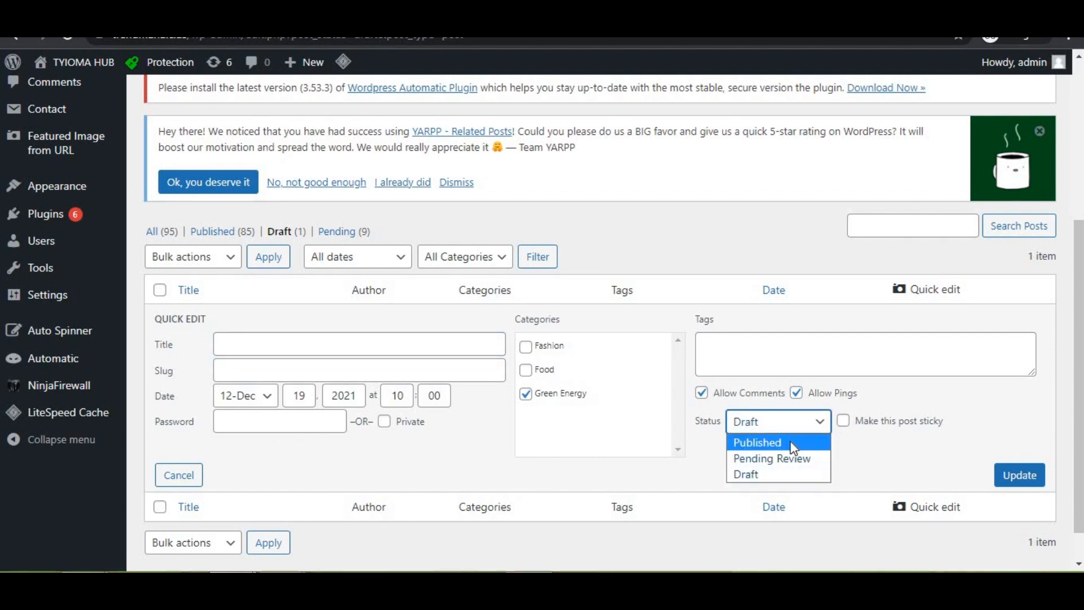
left_click(794, 448)
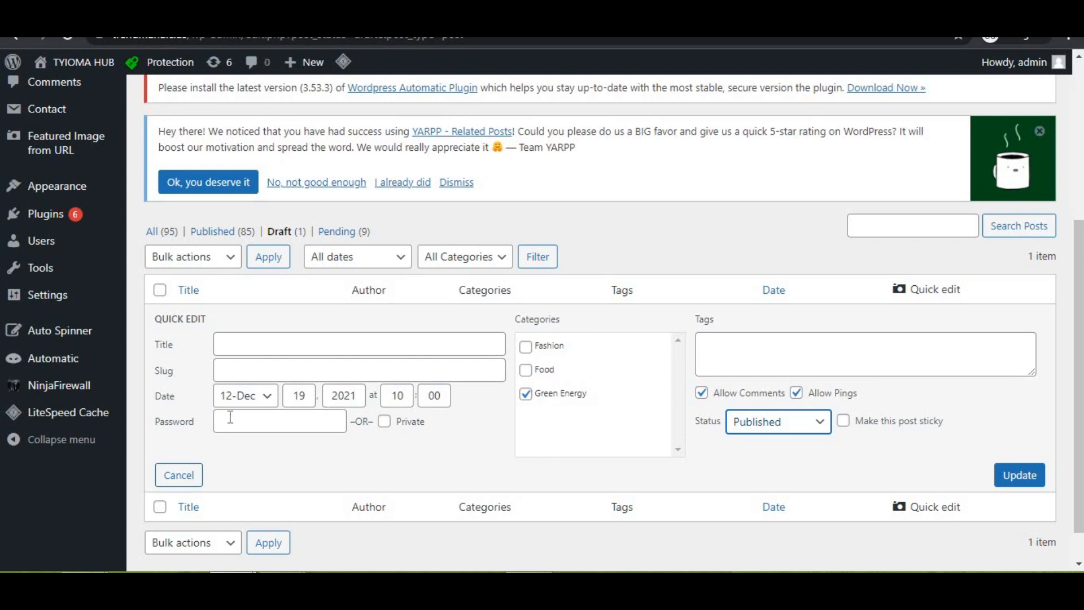
Try changing the draft's publication day to 20 in Quick Edit, then cancel the edit
left_click(254, 411)
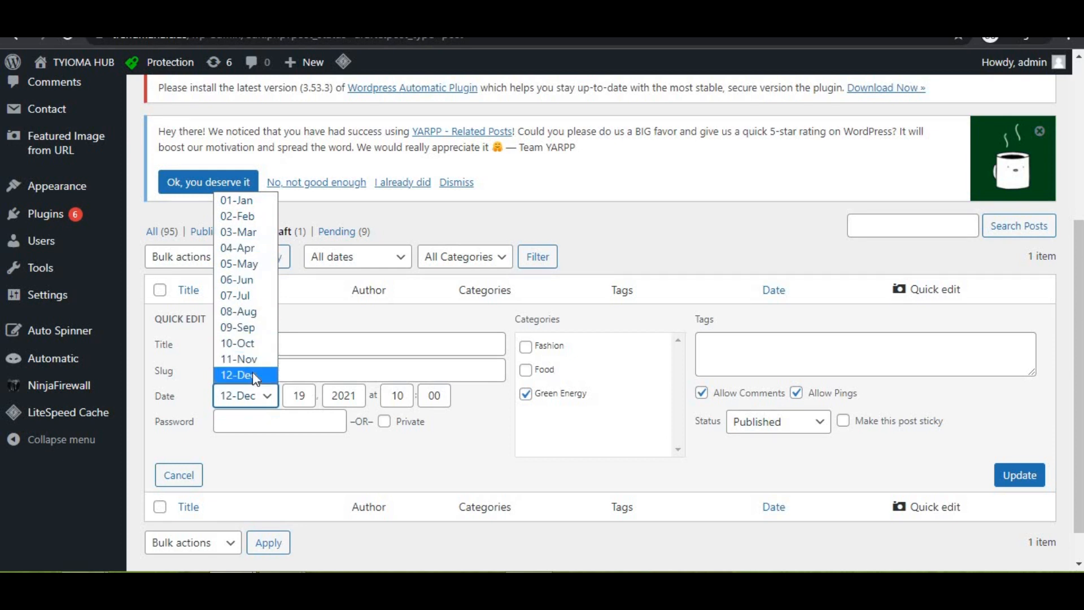
left_click(260, 407)
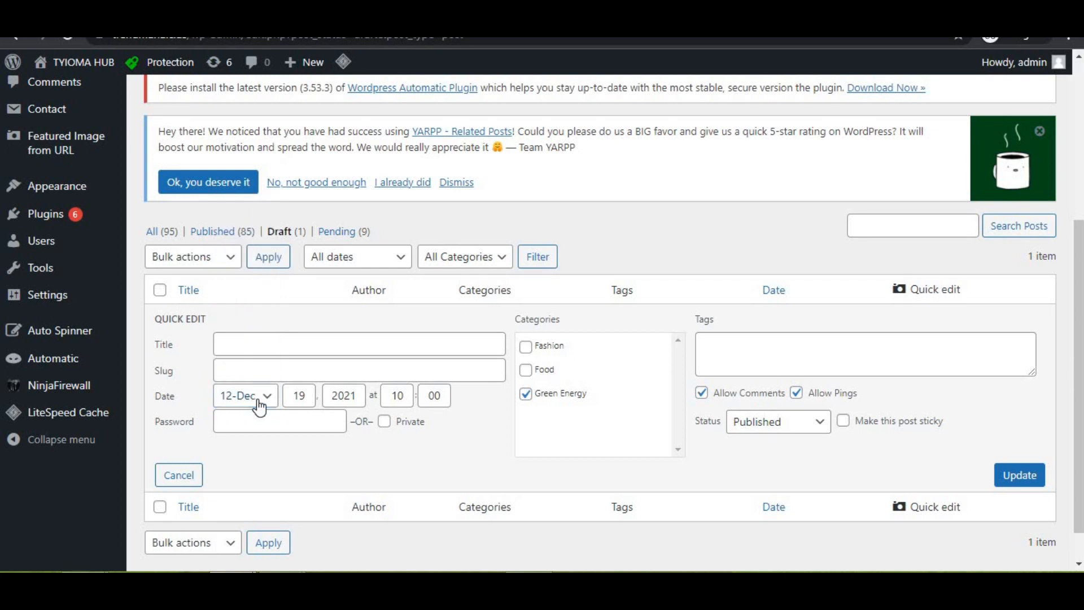
left_click(303, 402)
left_click(273, 397)
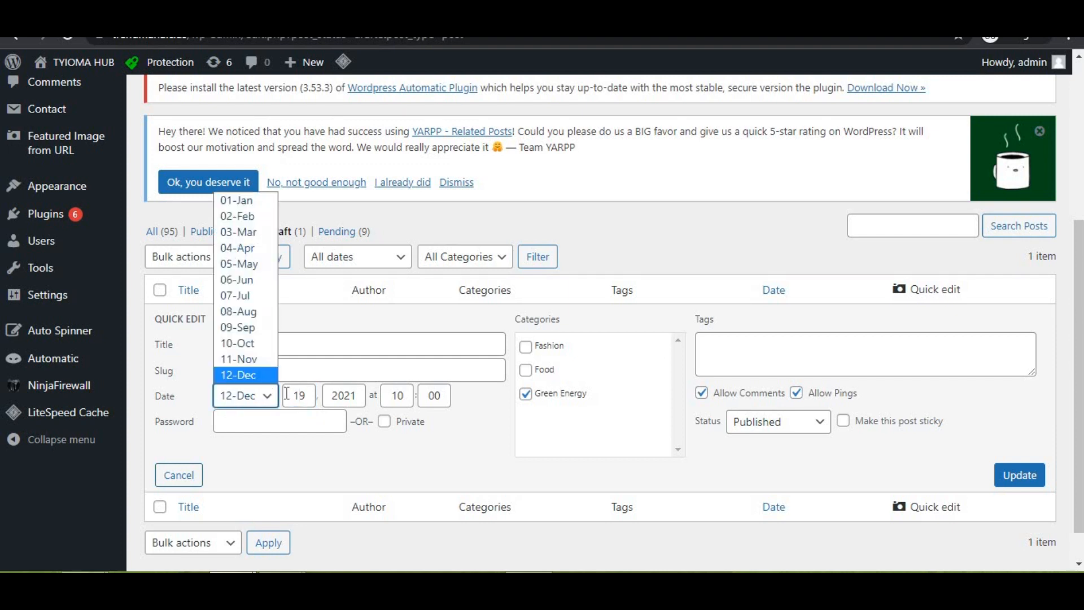
left_click(299, 397)
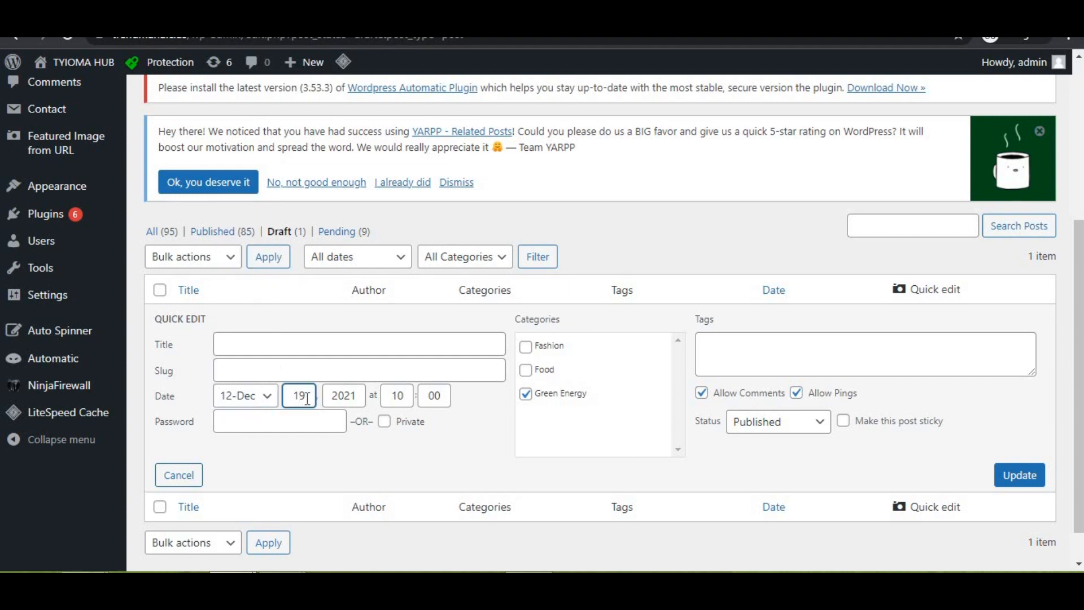
key("BackSpace")
key("BackSpace")
type("20")
left_click(403, 402)
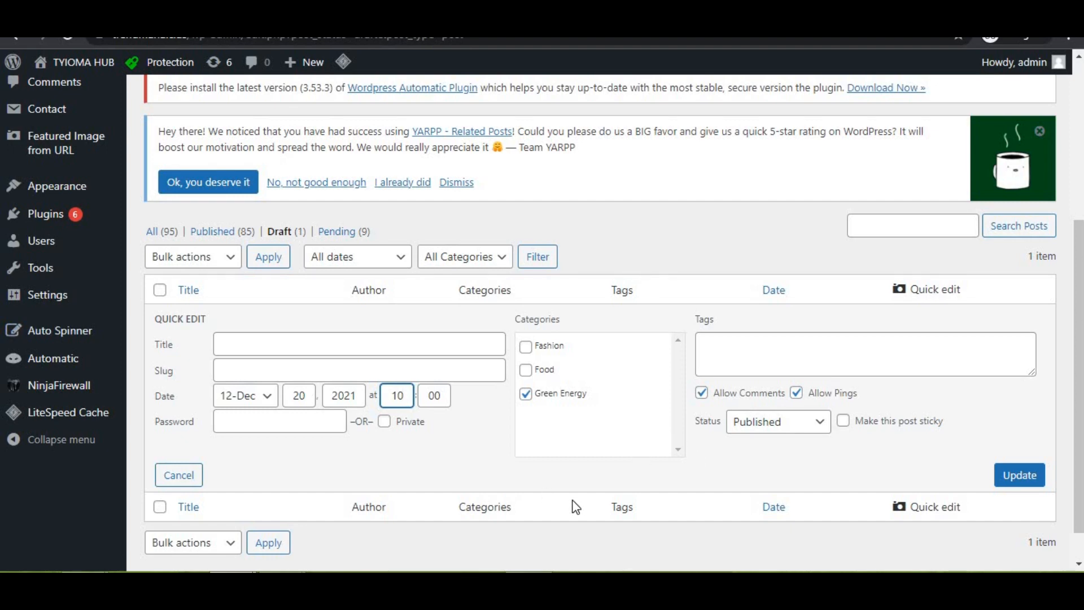
left_click(197, 477)
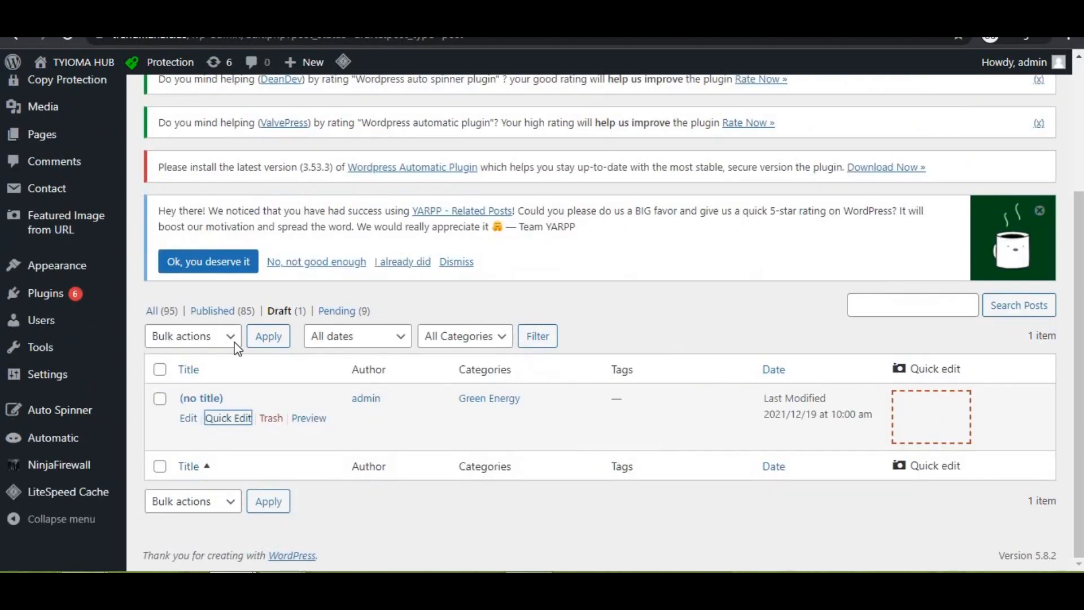
Open the untitled draft in the full post editor and show its publish date and time settings
left_click(188, 419)
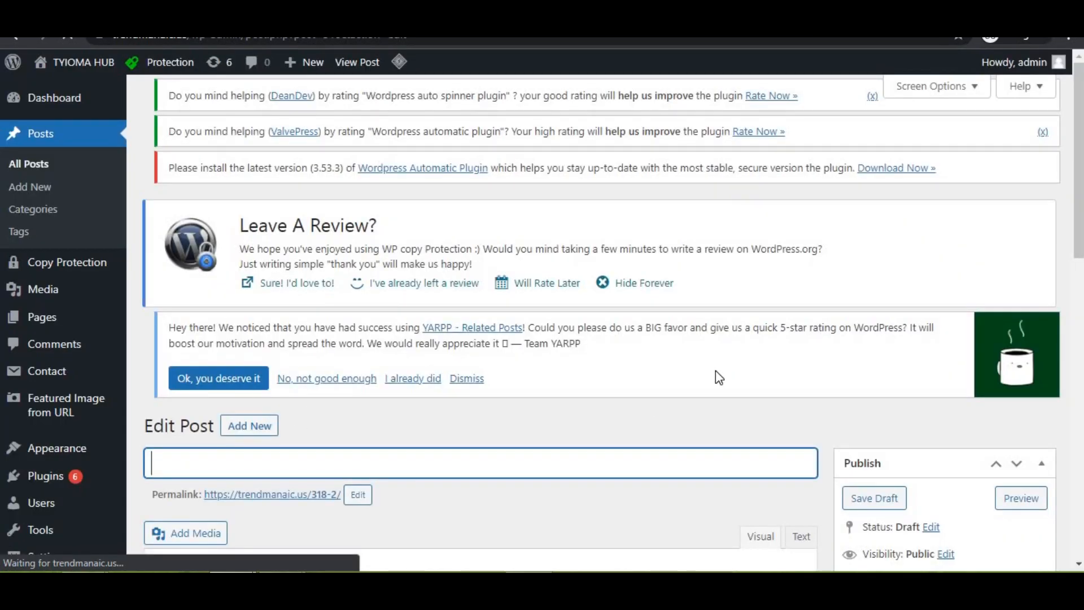
scroll(716, 370, "down", 3)
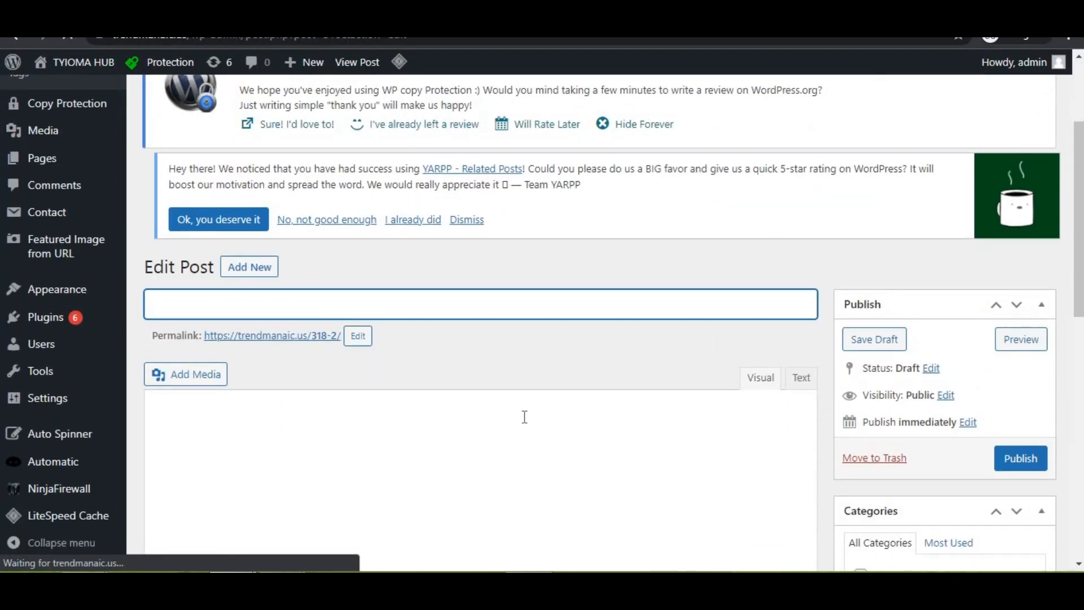
scroll(779, 451, "up", 3)
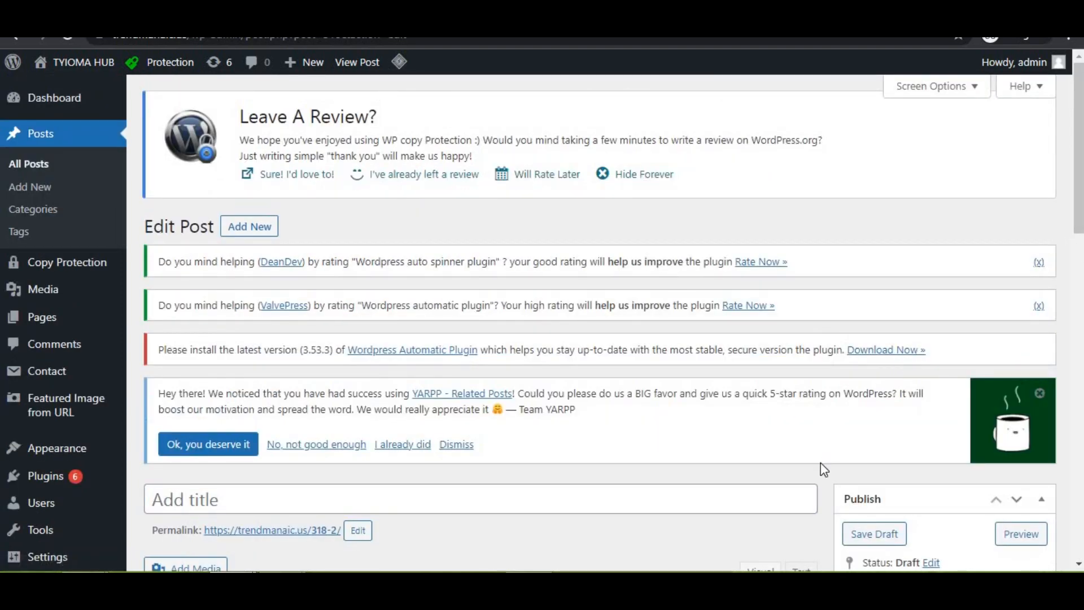
scroll(821, 462, "down", 4)
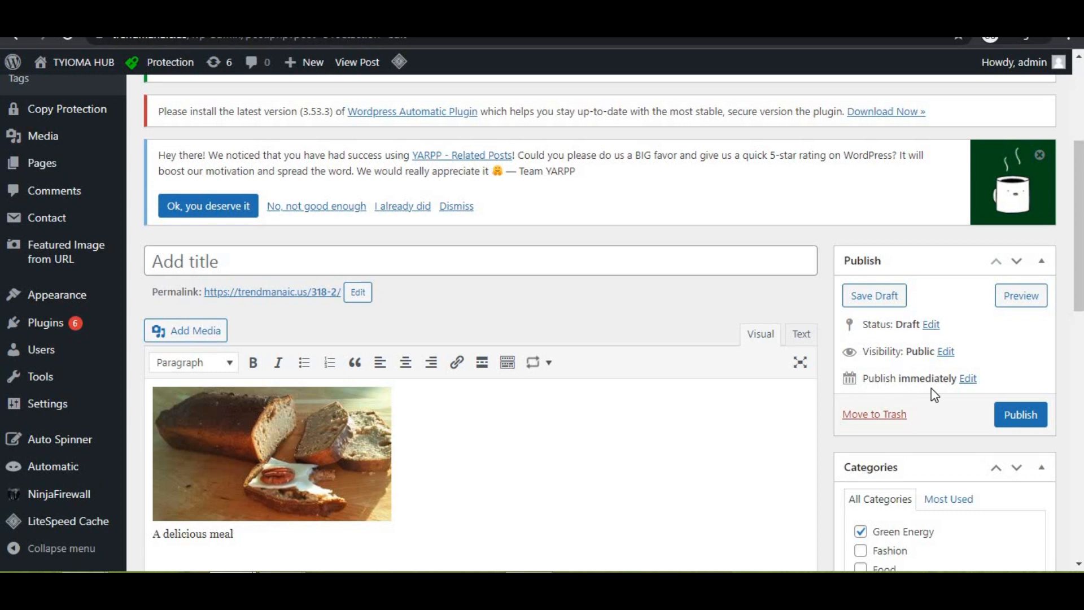
left_click(970, 381)
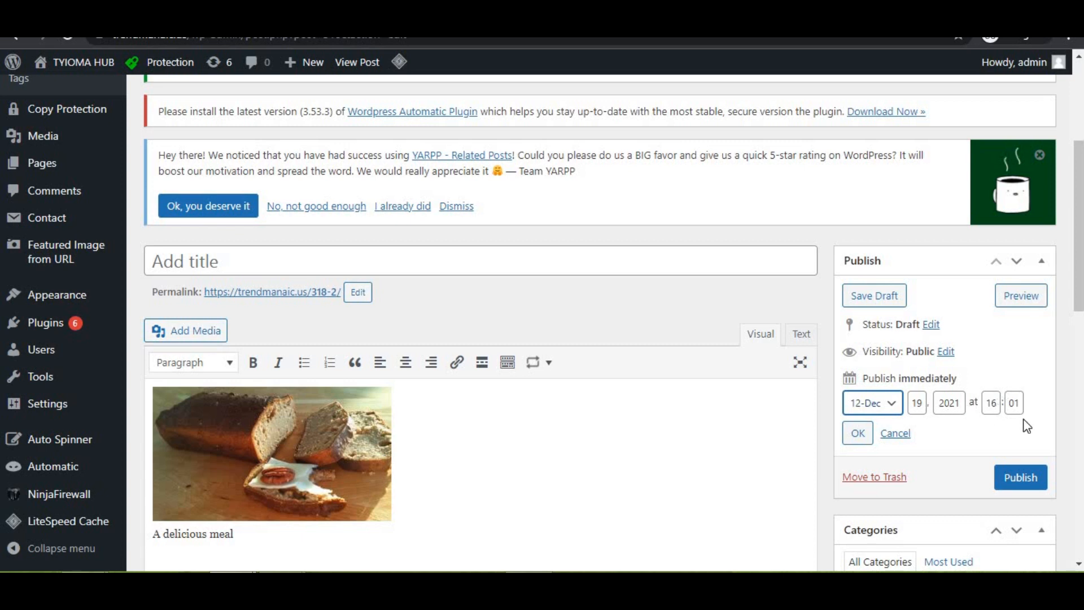
left_click(868, 438)
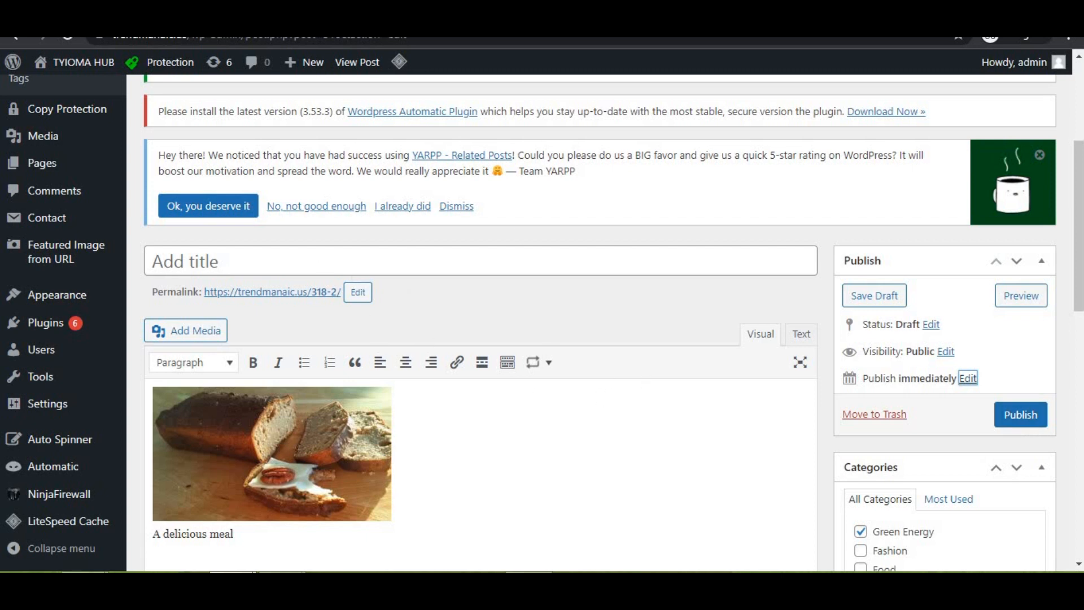
left_click(967, 379)
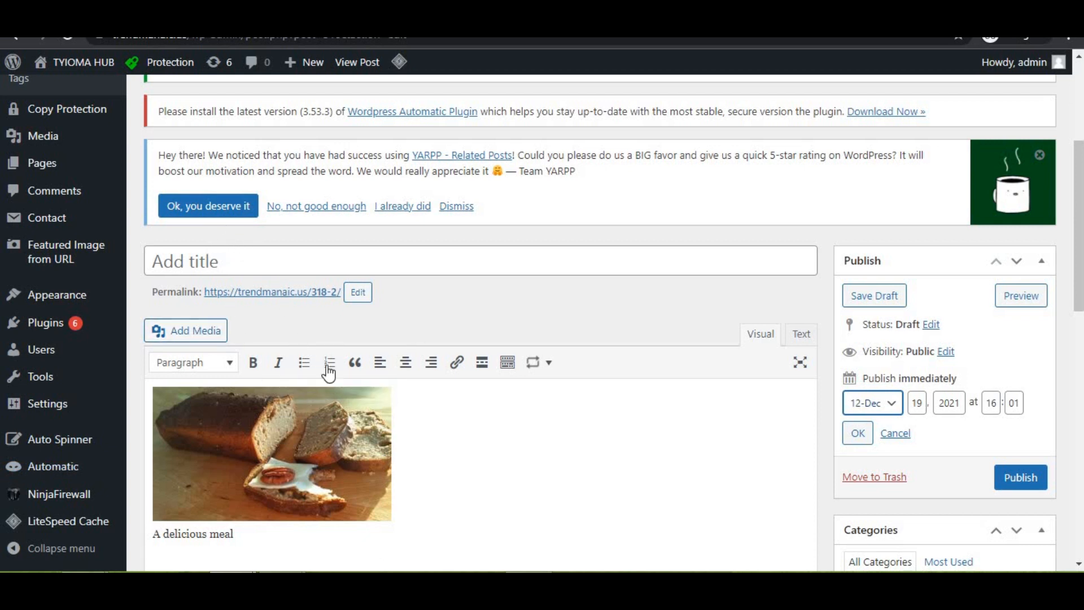
Return to the dashboard home page and look through its welcome section
mouse_move(127, 271)
scroll(68, 243, "down", 4)
scroll(53, 148, "up", 3)
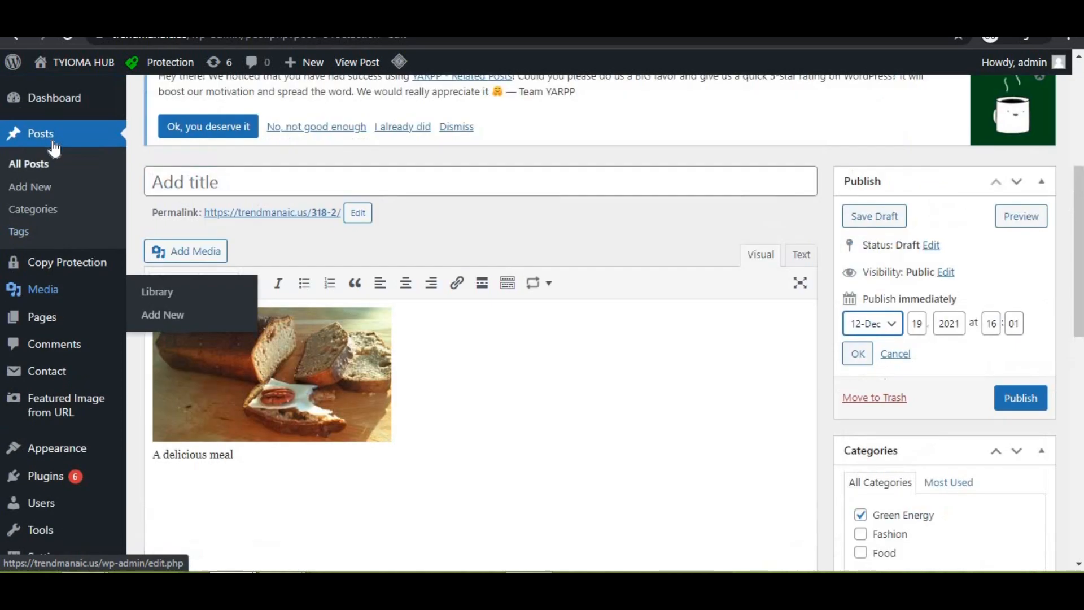
left_click(54, 107)
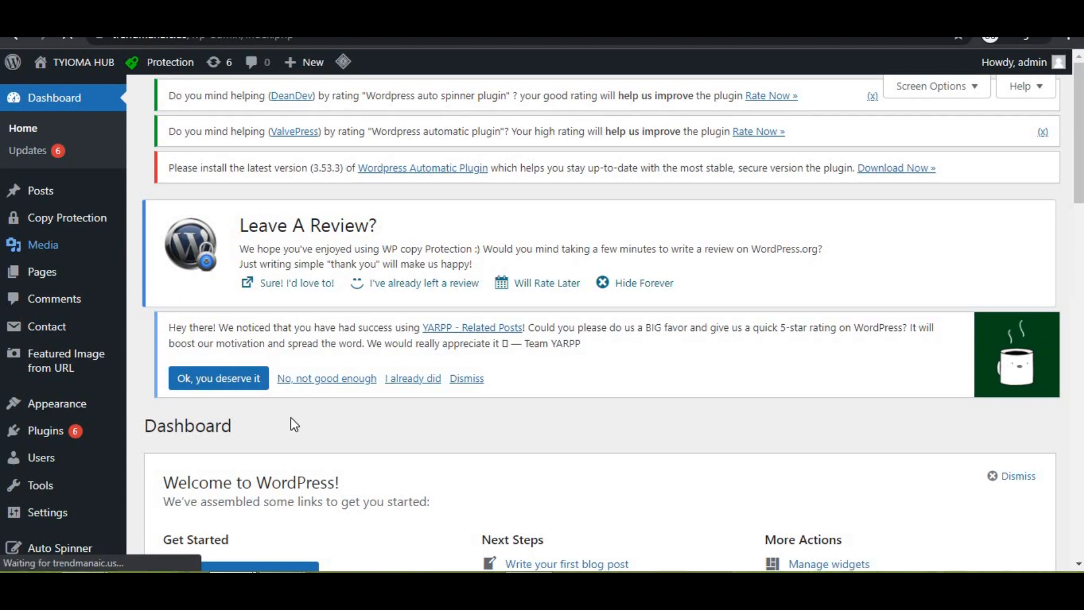
scroll(200, 335, "down", 4)
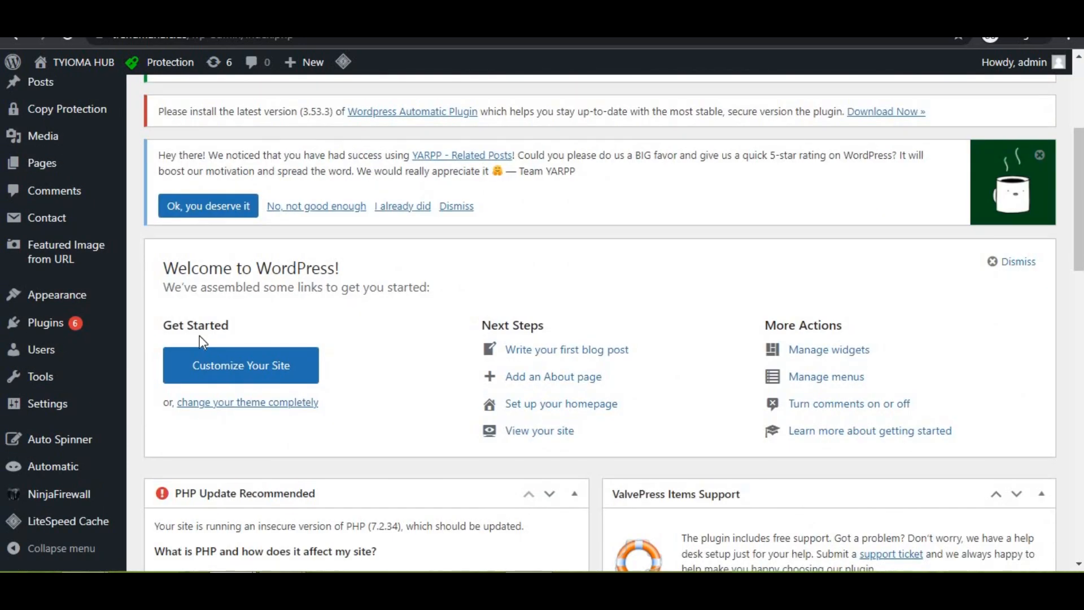